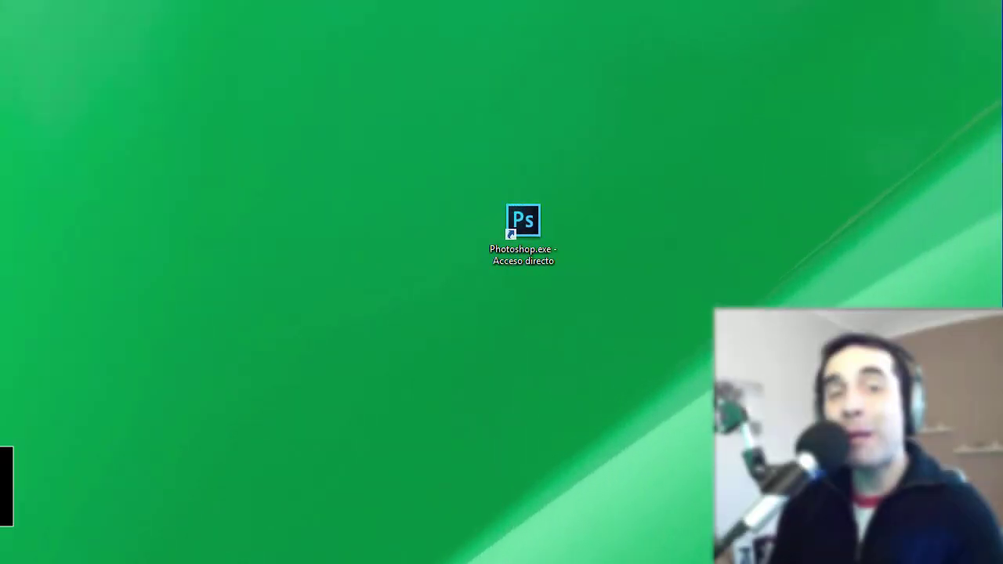
- Launch Photoshop CC 2015 from the Photoshop.exe desktop shortcut to its start screen
{"action": "double_click", "coordinate": [535, 224]}
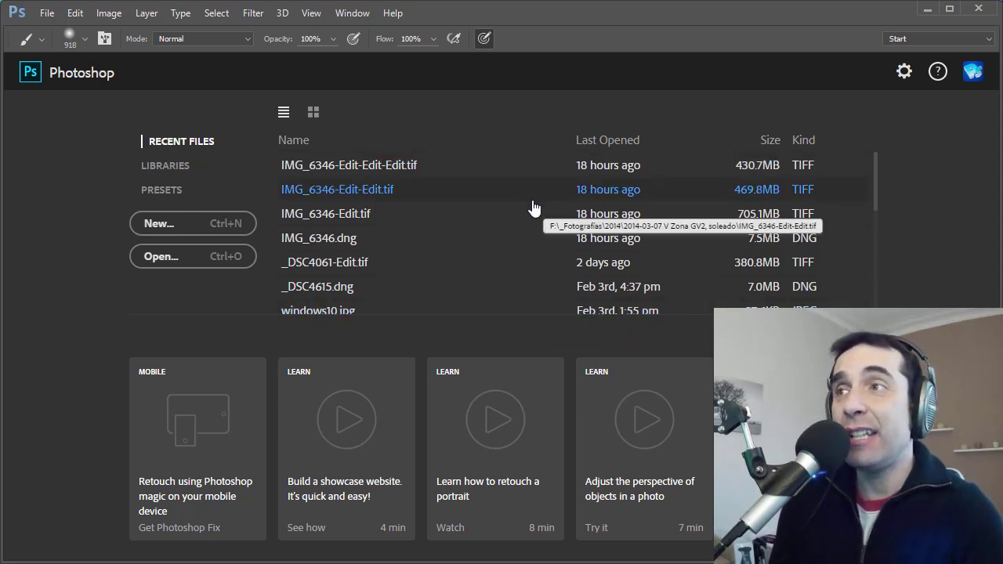
{"action": "left_click", "coordinate": [253, 14]}
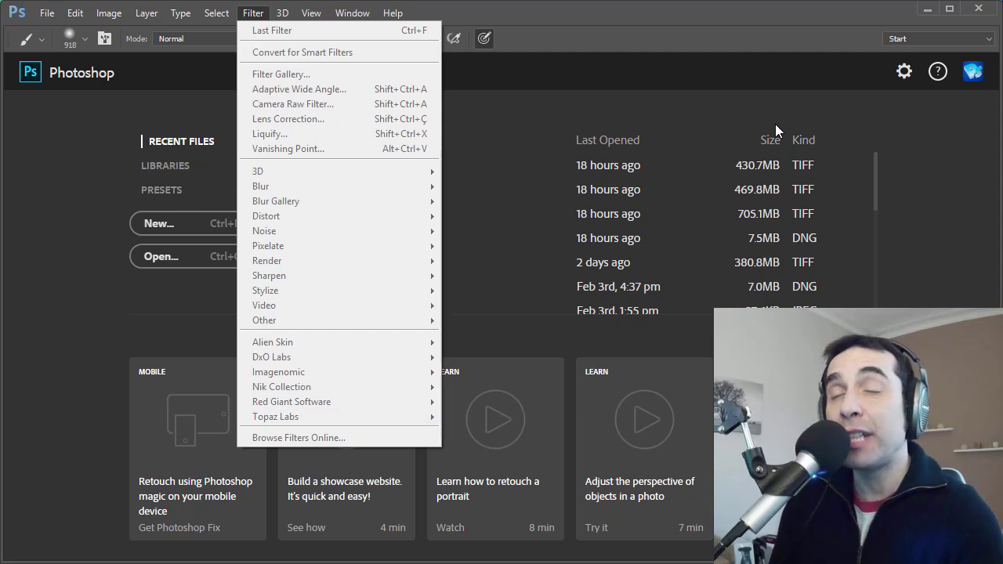
{"action": "key", "text": "Escape"}
{"action": "key", "text": "Escape"}
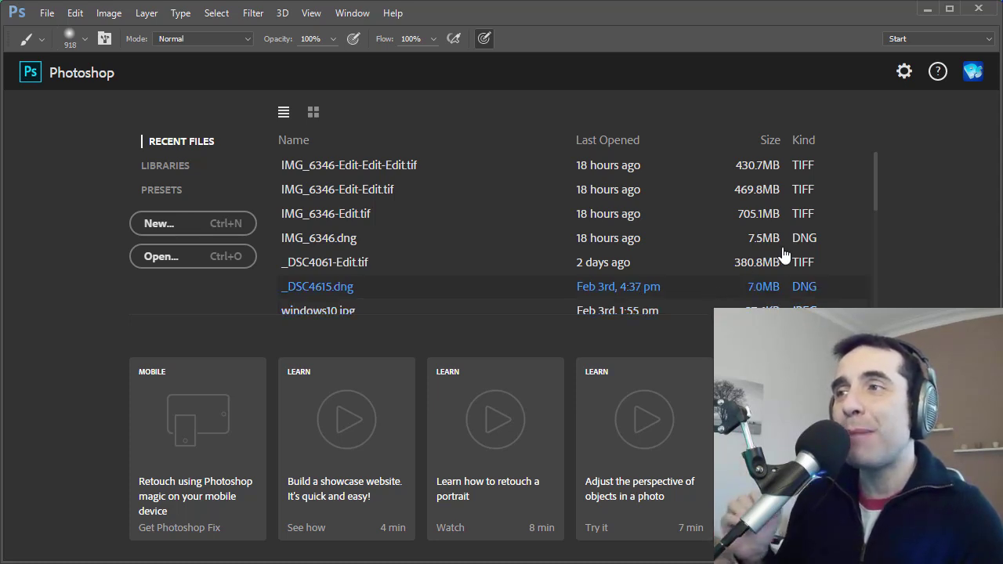
- Restart Photoshop with Shift held, choosing Yes to skip optional and third-party plug-ins
{"action": "left_click", "coordinate": [978, 10]}
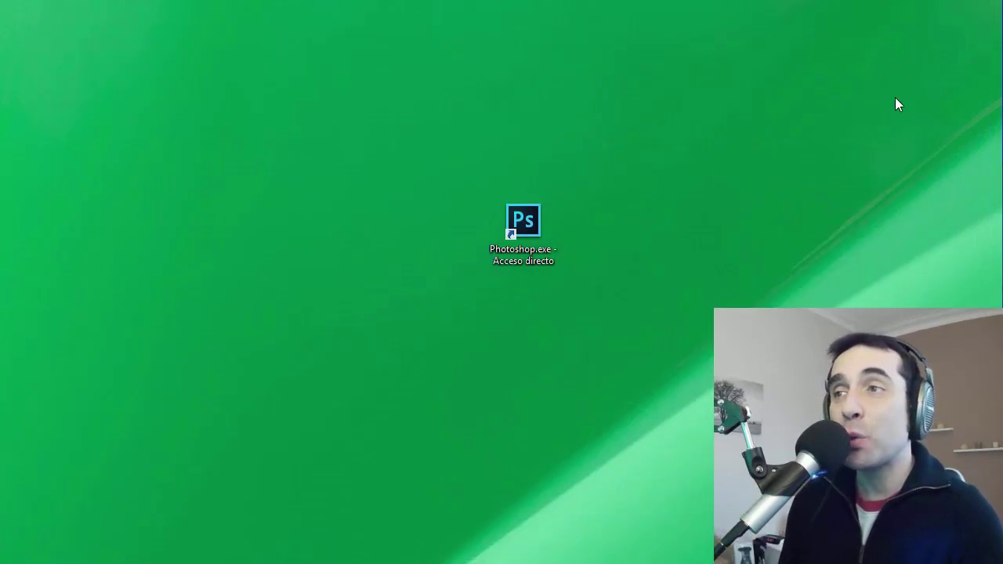
{"action": "double_click", "coordinate": [529, 223]}
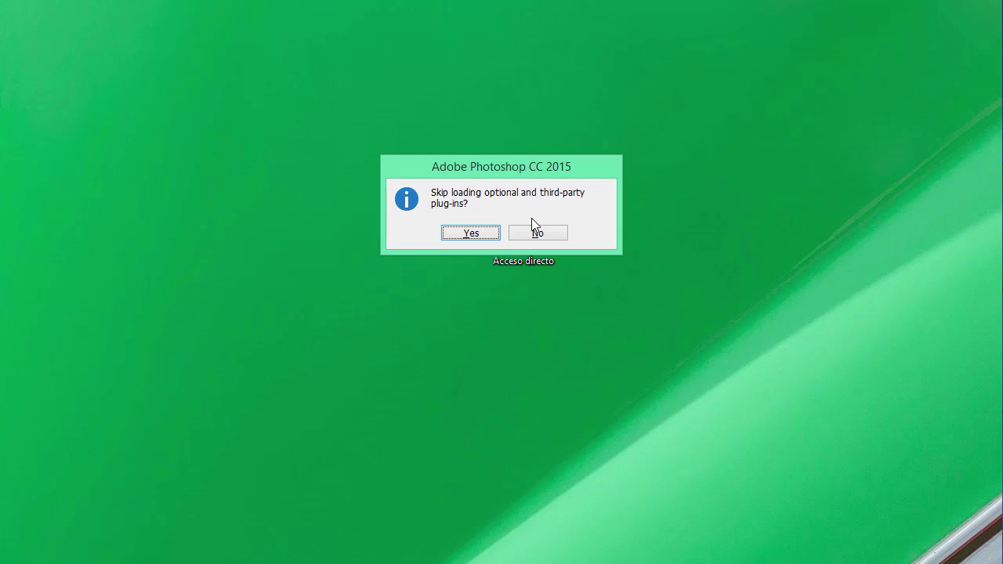
{"action": "left_click_drag", "start_coordinate": [522, 162], "coordinate": [534, 94]}
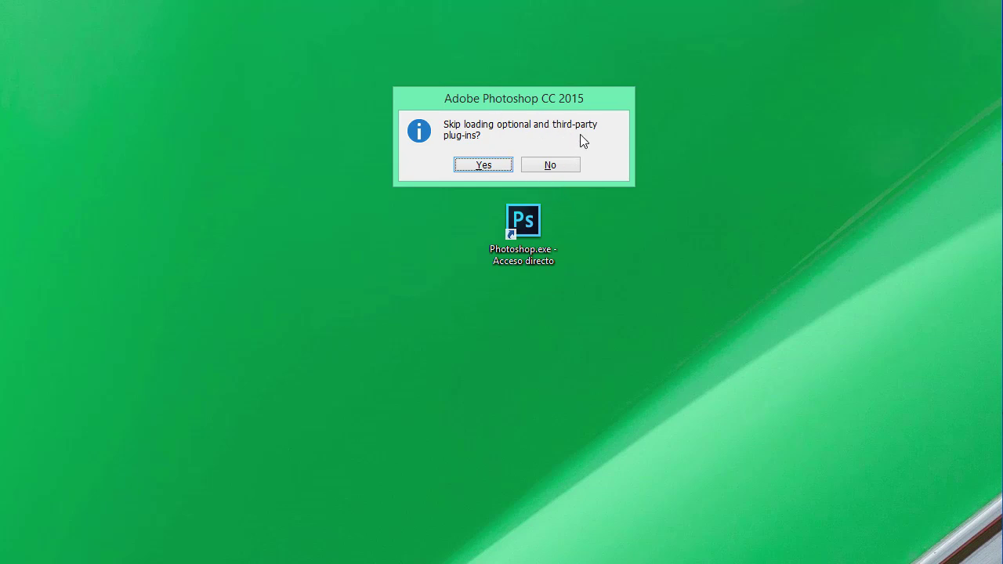
{"action": "left_click", "coordinate": [481, 166]}
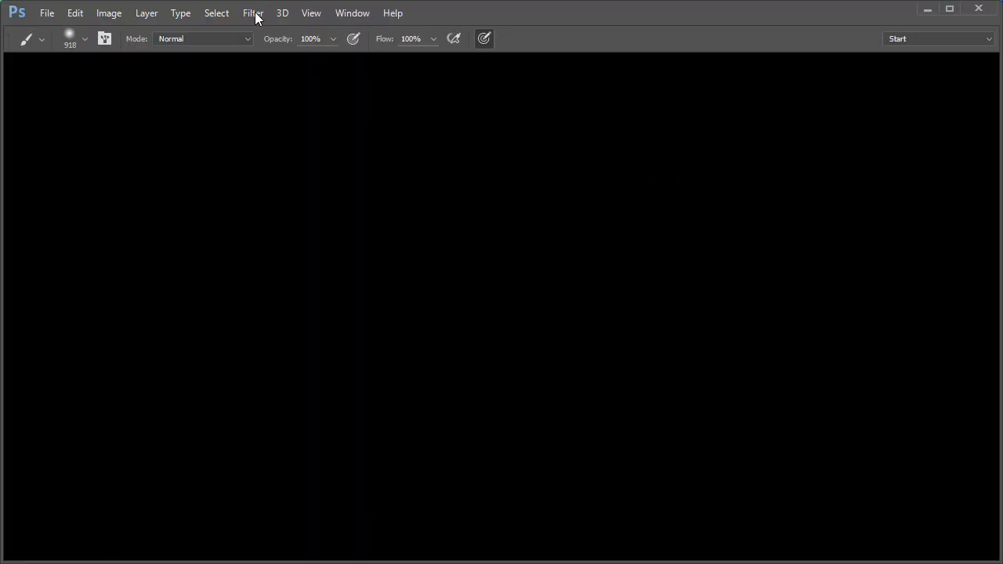
- Confirm the Filter menu lacks third-party plug-in groups, then quit Photoshop
{"action": "left_click", "coordinate": [255, 14]}
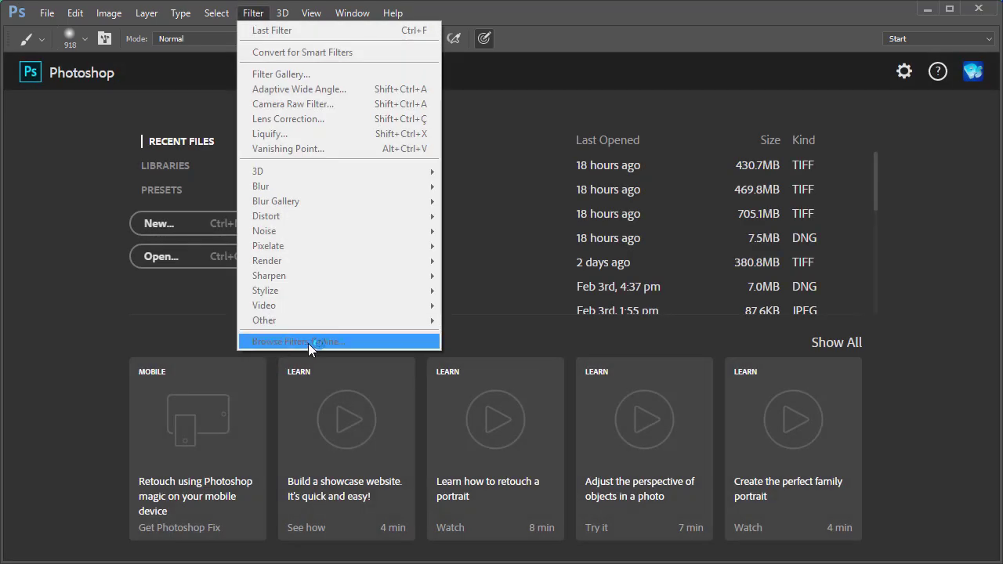
{"action": "left_click", "coordinate": [306, 342]}
{"action": "left_click", "coordinate": [259, 14]}
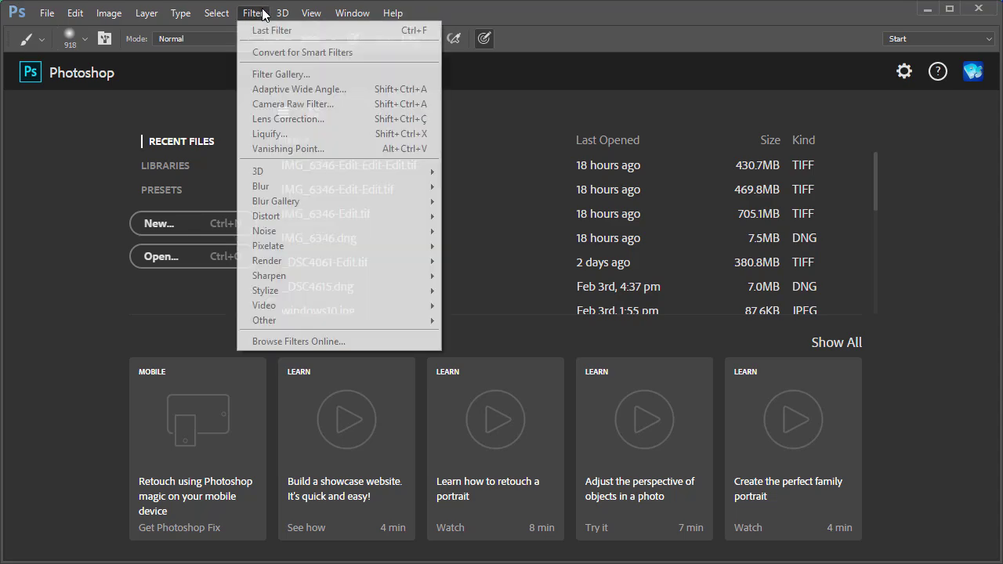
{"action": "left_click", "coordinate": [978, 7]}
- Relaunch Photoshop normally and check the Filter menu for restored third-party plug-ins
{"action": "double_click", "coordinate": [524, 218]}
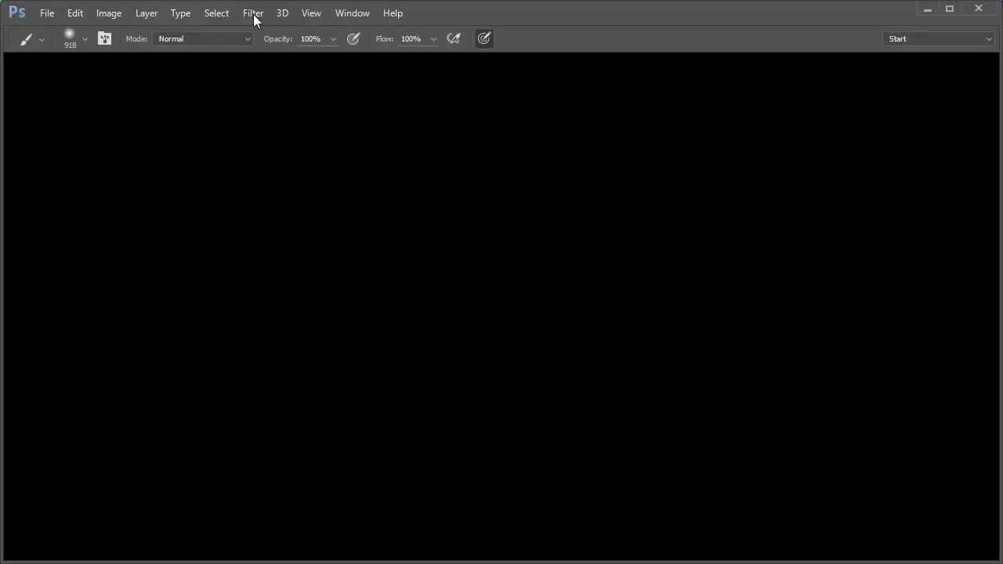
{"action": "left_click", "coordinate": [253, 14]}
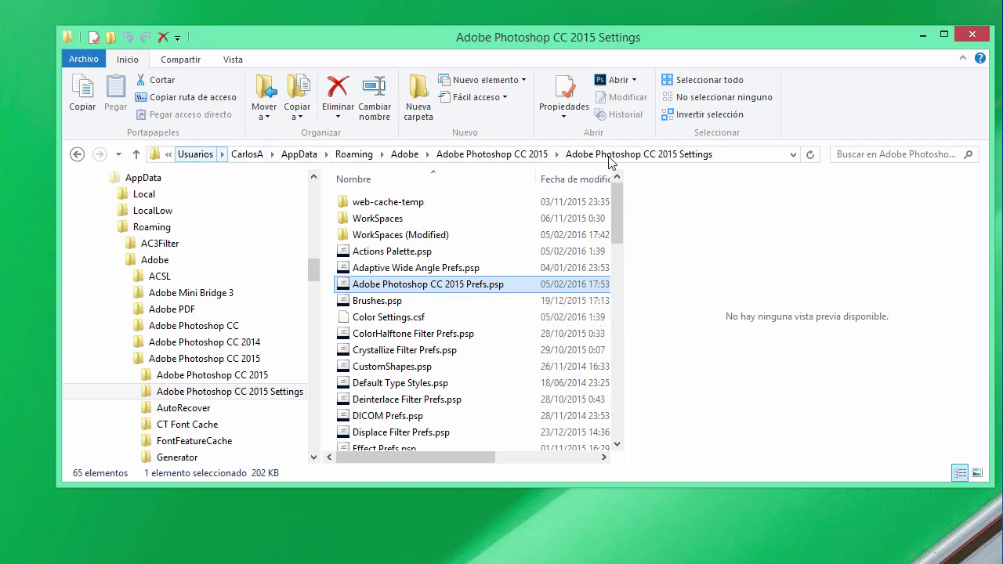
- Reveal the full AppData\Roaming\Adobe path of the Adobe Photoshop CC 2015 Settings folder
{"action": "left_click", "coordinate": [773, 153]}
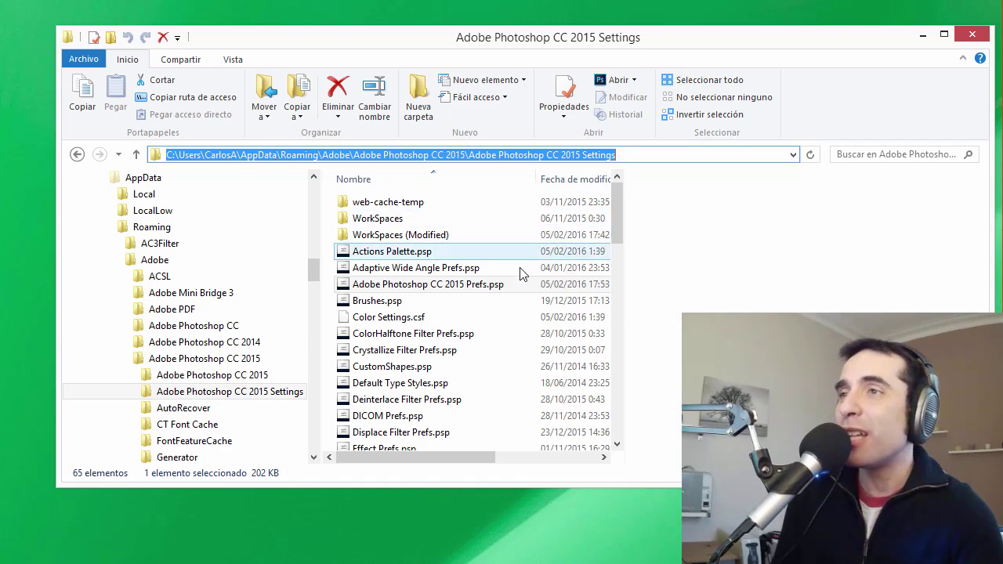
- Inspect the 202 KB Adobe Photoshop CC 2015 Prefs.psp file, then minimize Explorer
{"action": "left_click", "coordinate": [455, 290]}
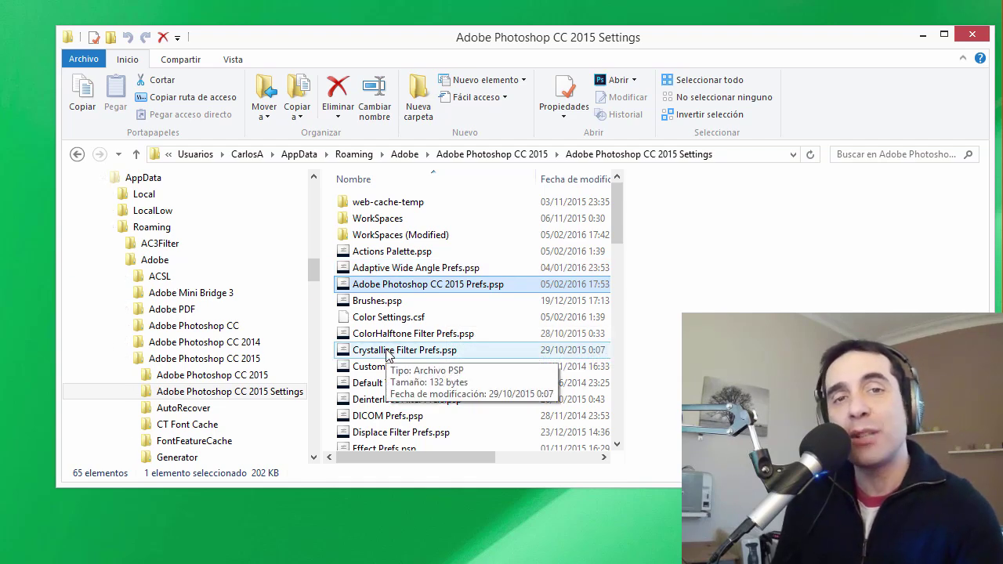
{"action": "mouse_move", "coordinate": [396, 288]}
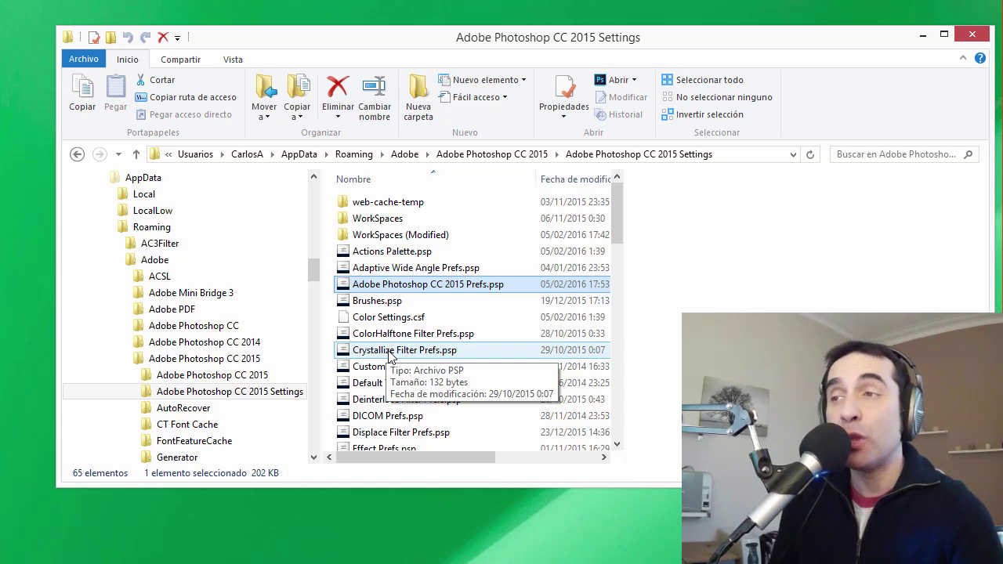
{"action": "mouse_move", "coordinate": [428, 285]}
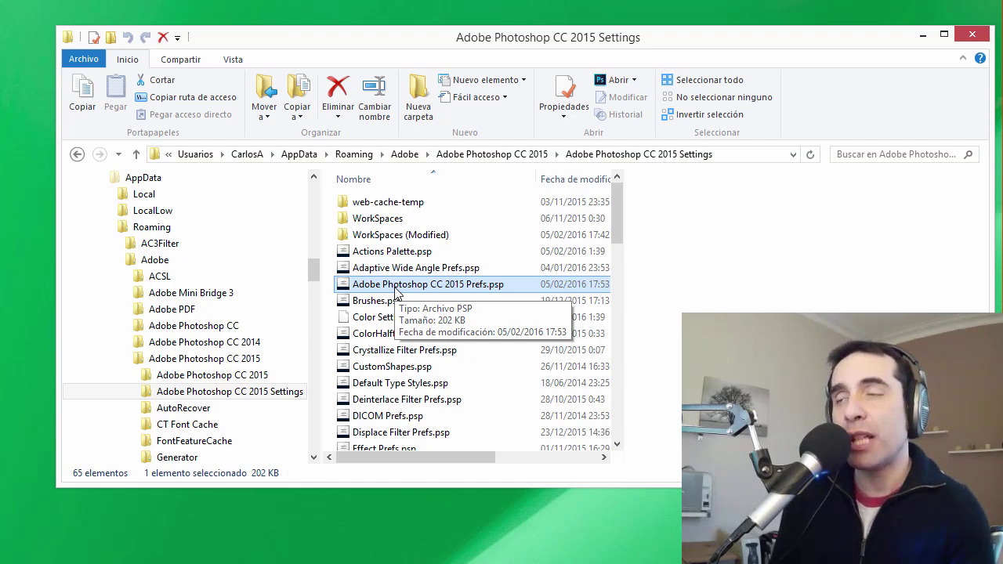
{"action": "left_click", "coordinate": [923, 35]}
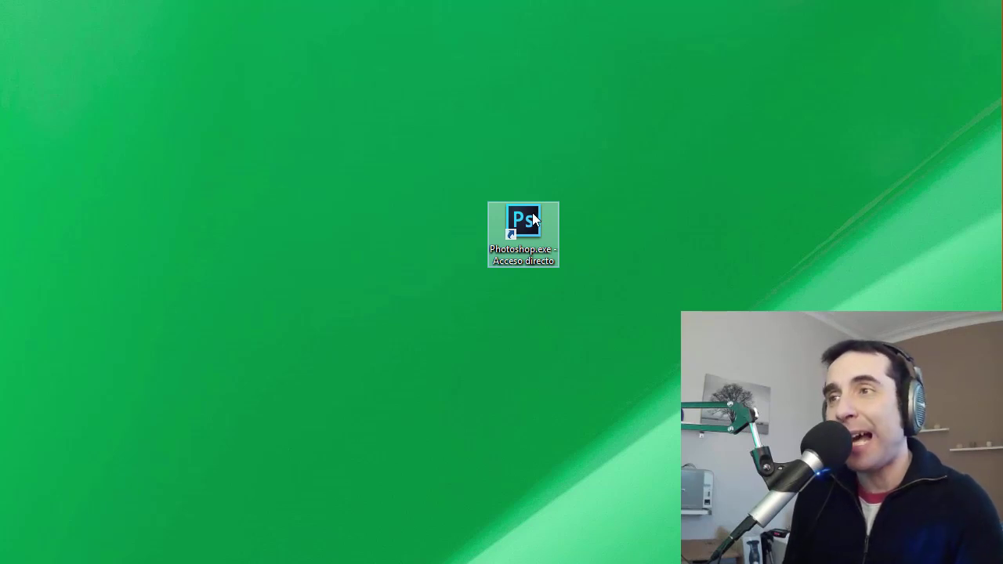
- Relaunch Photoshop with Ctrl+Alt+Shift, answering No to keep the existing settings file
{"action": "double_click", "coordinate": [533, 219], "text": "ctrl+alt+shift"}
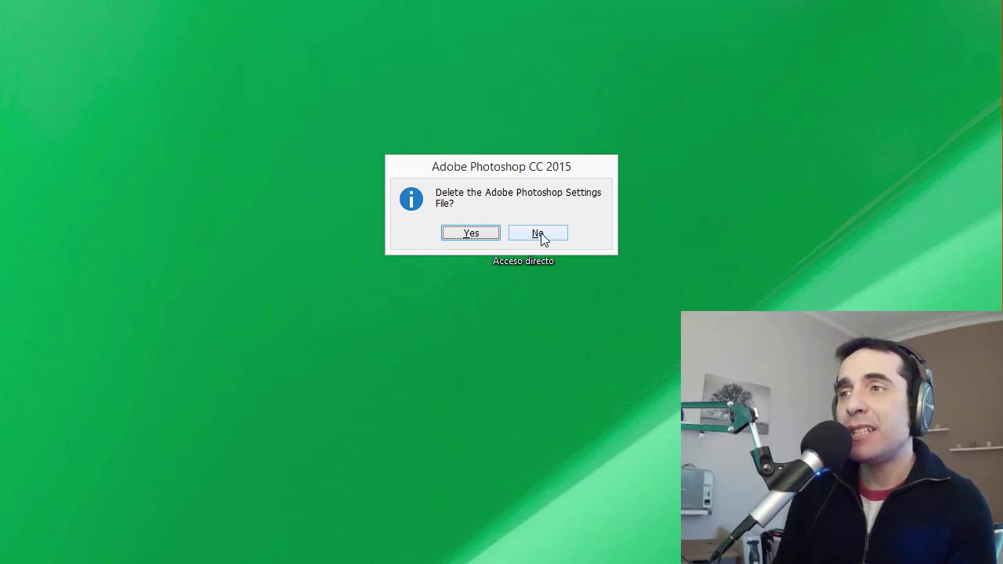
{"action": "left_click", "coordinate": [540, 233]}
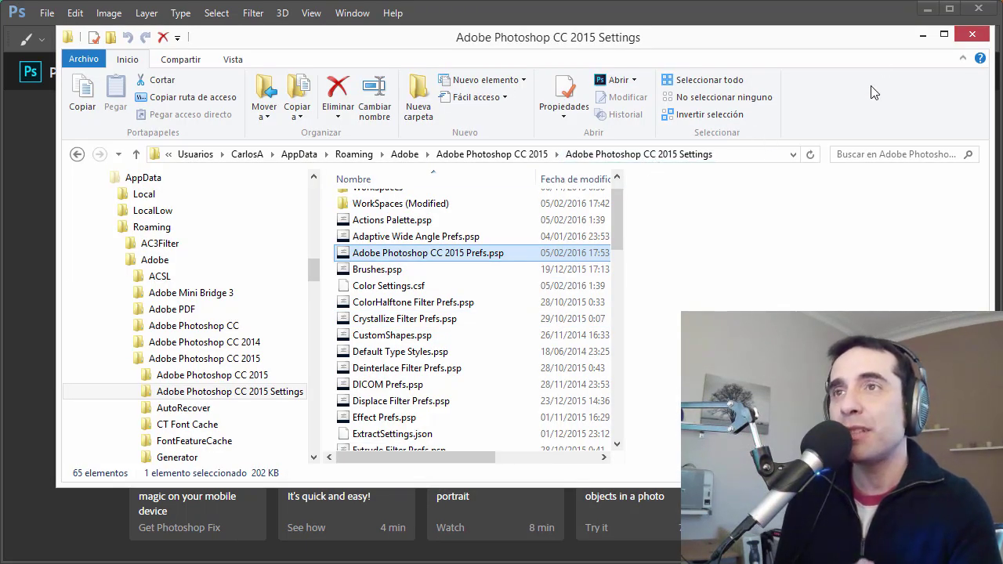
- Minimize the Adobe Photoshop CC 2015 Settings folder window to return to Photoshop
{"action": "left_click", "coordinate": [922, 35]}
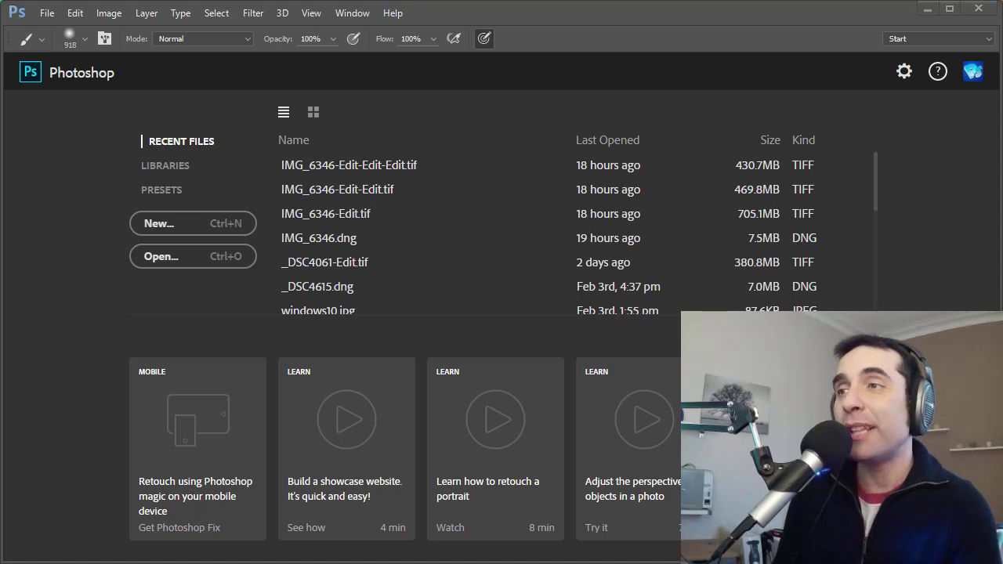
- Switch back to Photoshop and bring up the Edit > Preferences category list
{"action": "key", "text": "alt+Tab"}
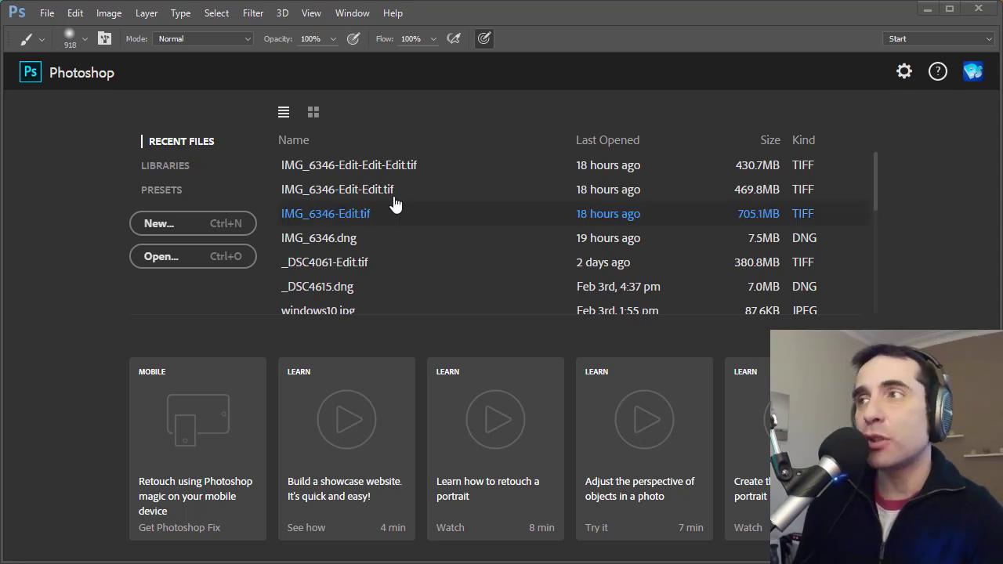
{"action": "left_click", "coordinate": [77, 14]}
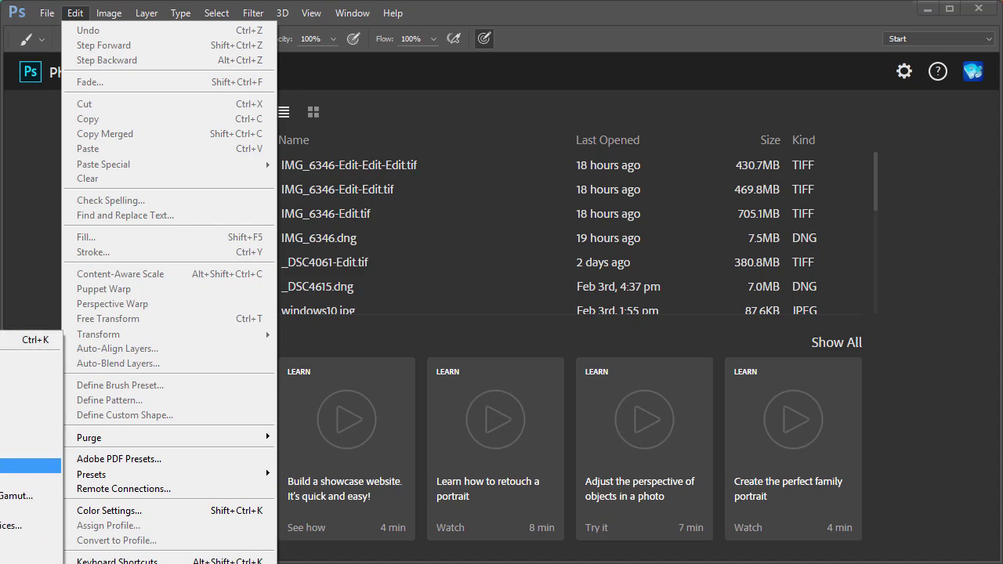
- Review Scratch Disks preferences with D:\ and C:\ active, closing the dialog unchanged
{"action": "left_click", "coordinate": [32, 466]}
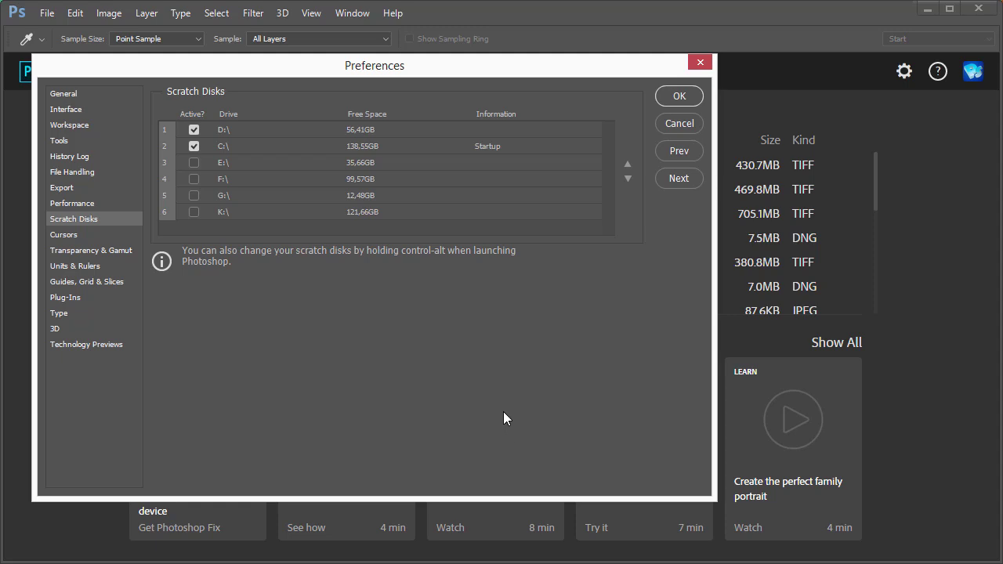
{"action": "left_click", "coordinate": [679, 124]}
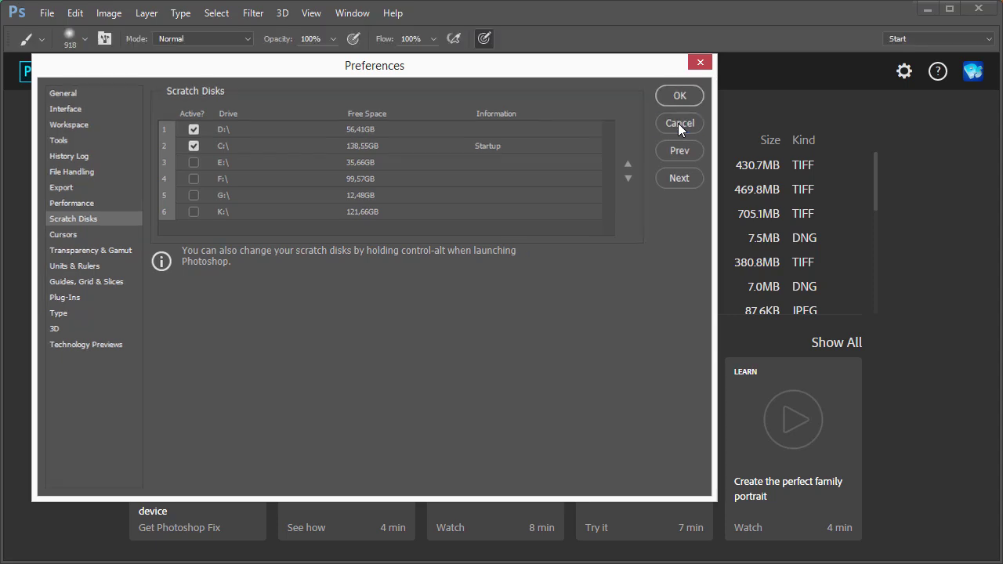
- Quit Photoshop and select the Photoshop shortcut on the desktop
{"action": "left_click", "coordinate": [978, 8]}
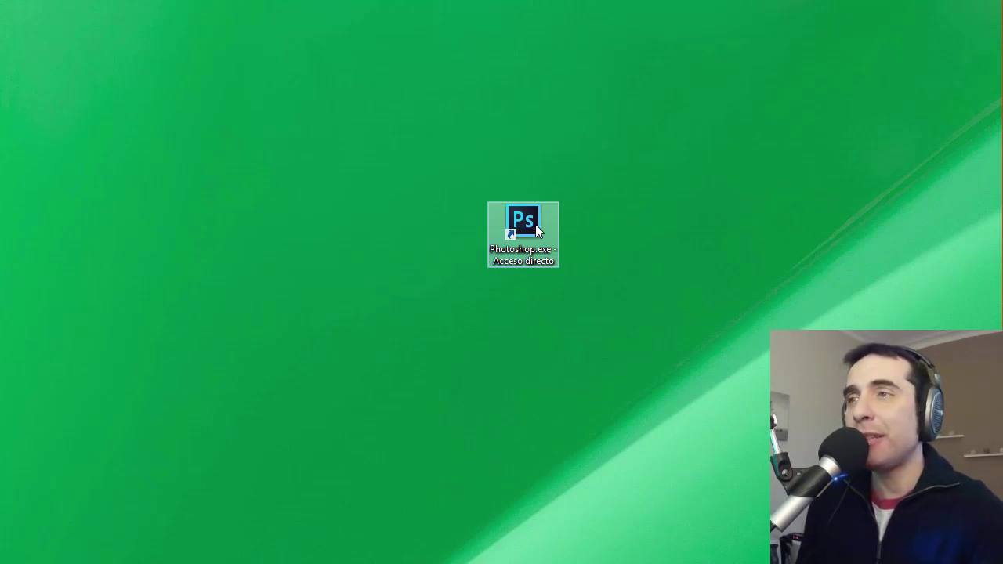
{"action": "left_click", "coordinate": [535, 225]}
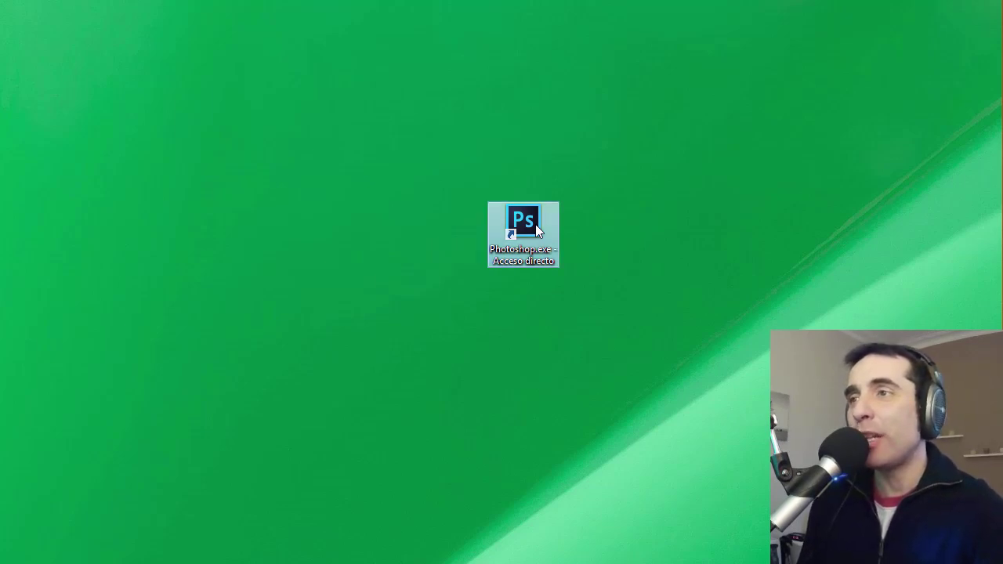
- Relaunch Photoshop with Ctrl+Alt, keeping D:\ as first and C:\ as second scratch disk
{"action": "double_click", "coordinate": [535, 225]}
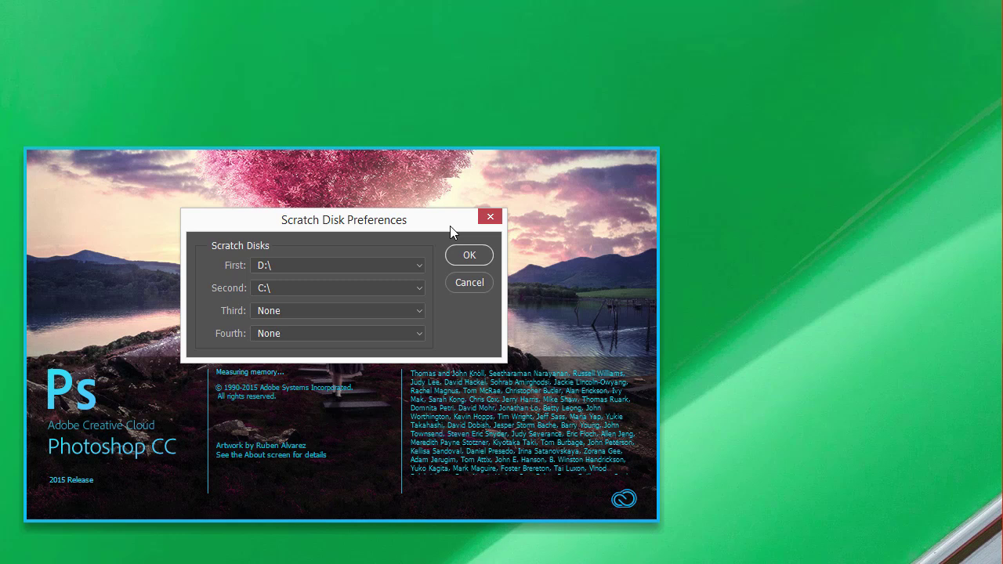
{"action": "left_click", "coordinate": [317, 267]}
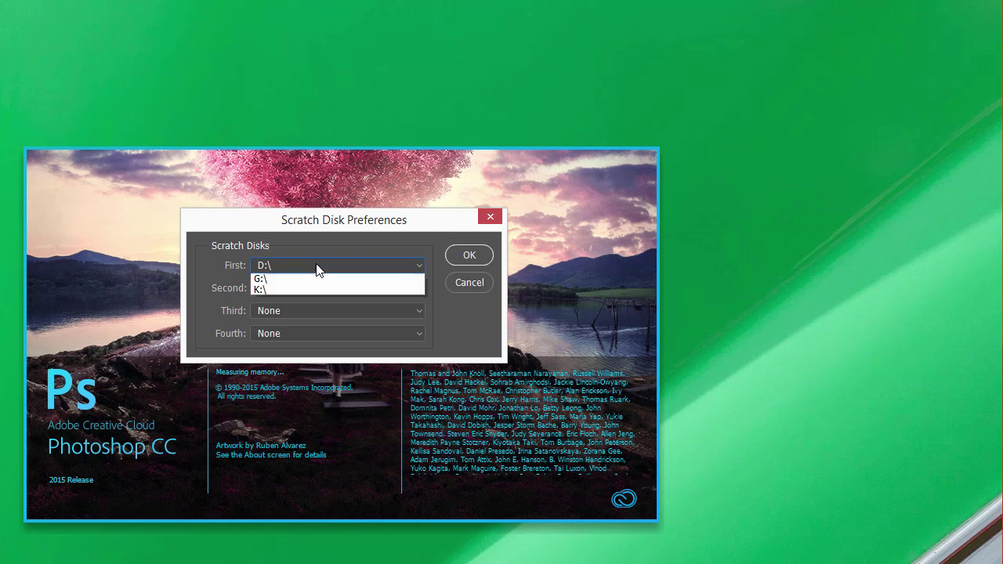
{"action": "left_click", "coordinate": [318, 267]}
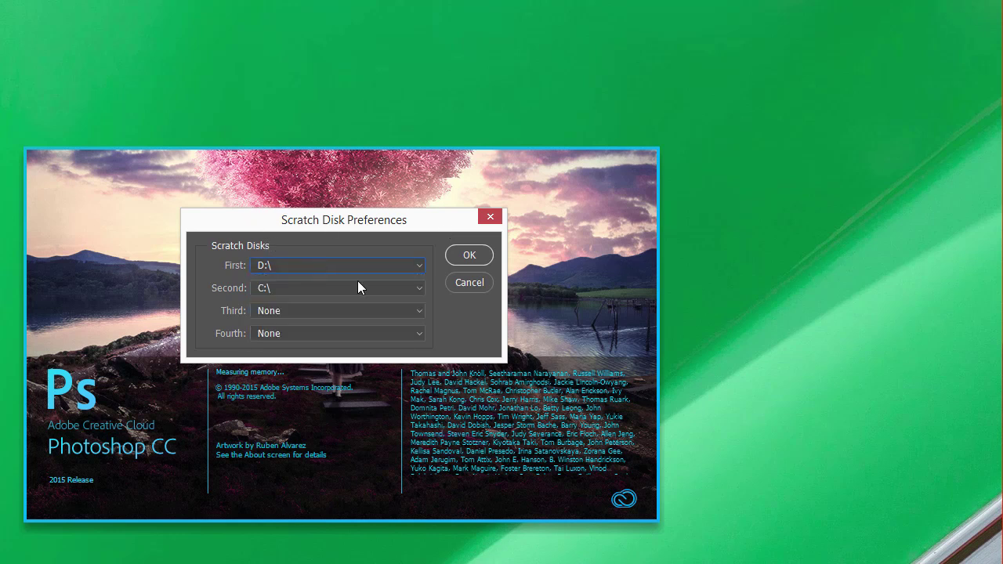
{"action": "left_click", "coordinate": [480, 287]}
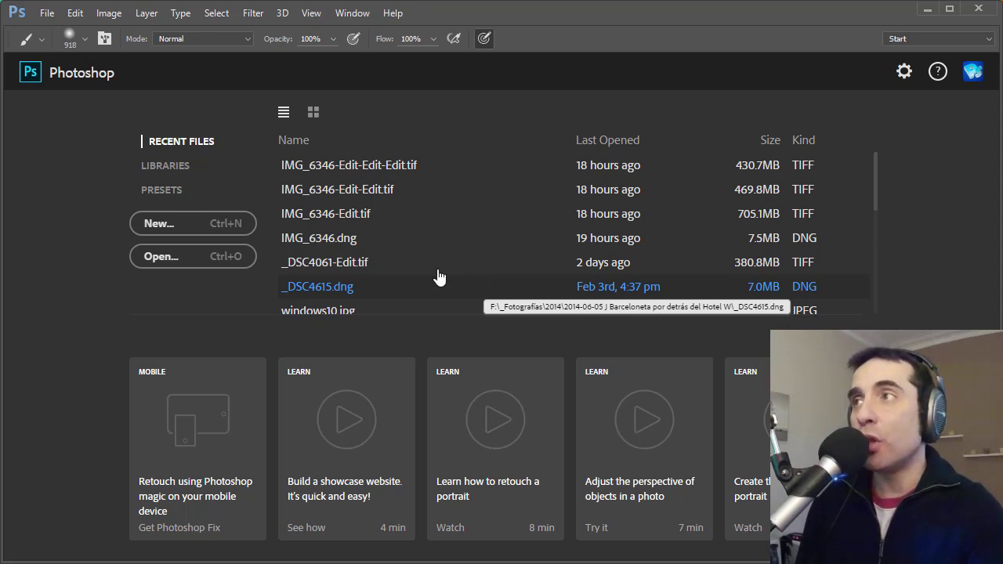
- Check the Filter menu for Alien Skin, Nik Collection and Topaz Labs plug-ins, then dismiss it
{"action": "left_click", "coordinate": [252, 14]}
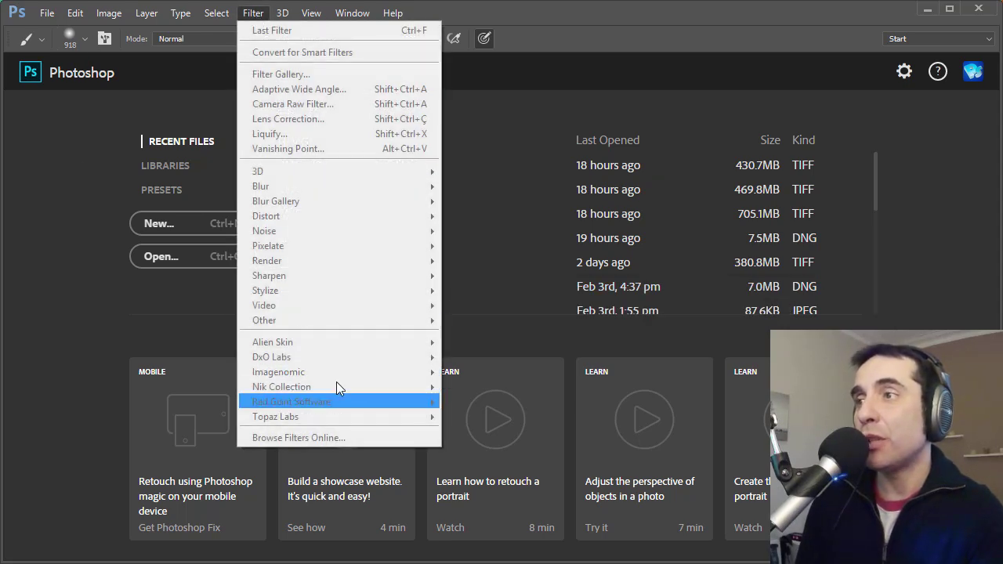
{"action": "left_click", "coordinate": [760, 30]}
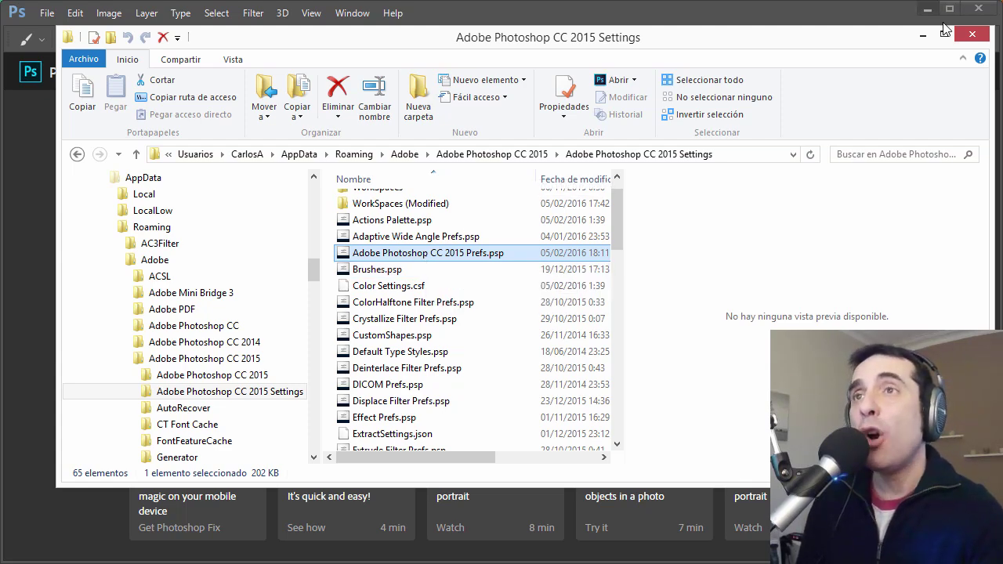
- Close the File Explorer settings folder window
{"action": "left_click", "coordinate": [971, 35]}
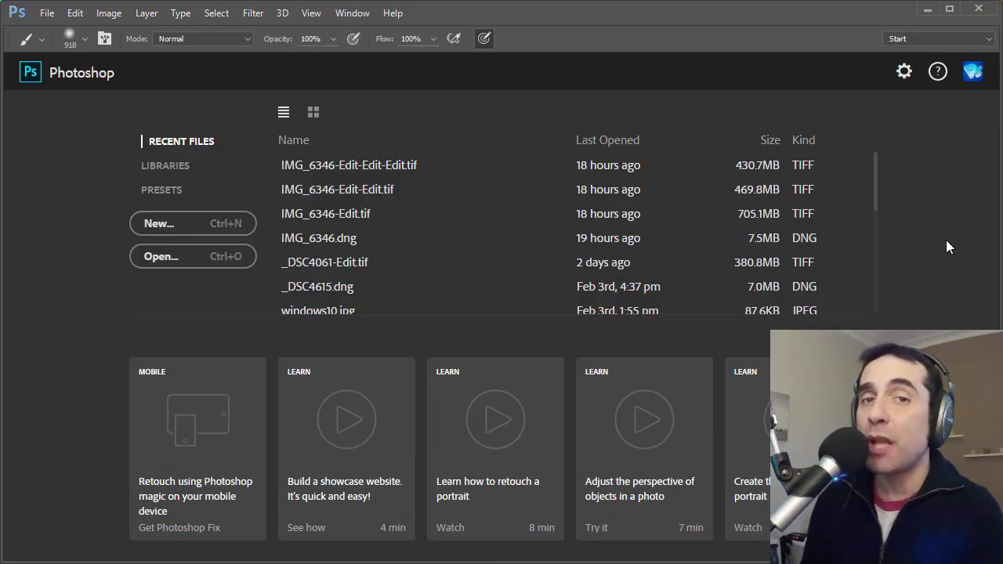